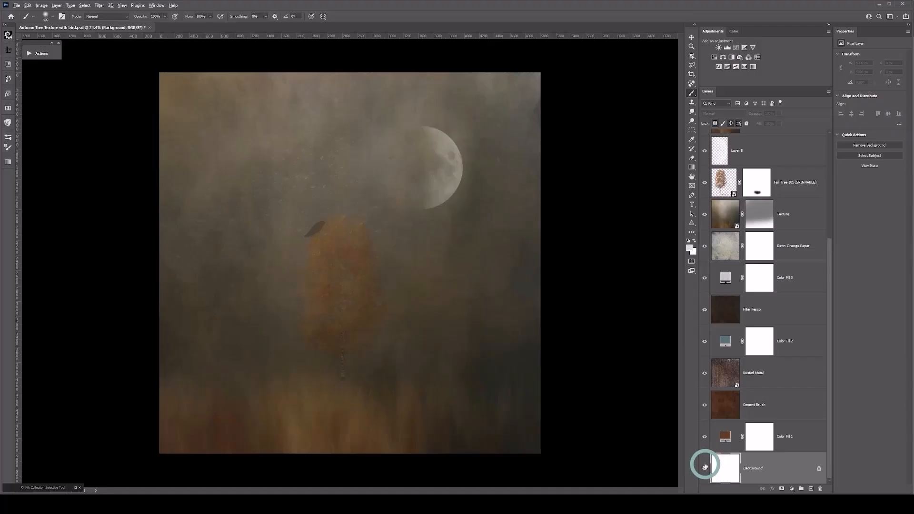
Step: Hide every layer except Background, and turn on and select the brown Color Fill 1 layer above it
alt+click(705, 470)
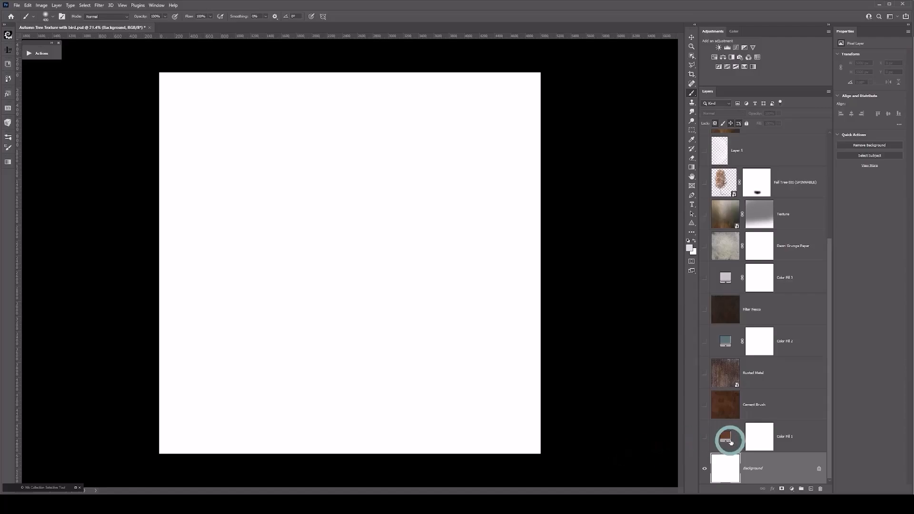
click(705, 437)
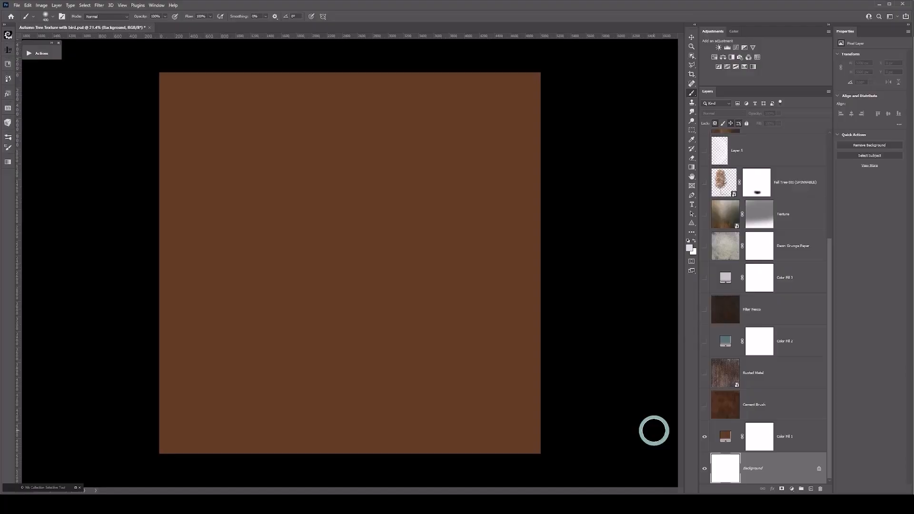
click(716, 432)
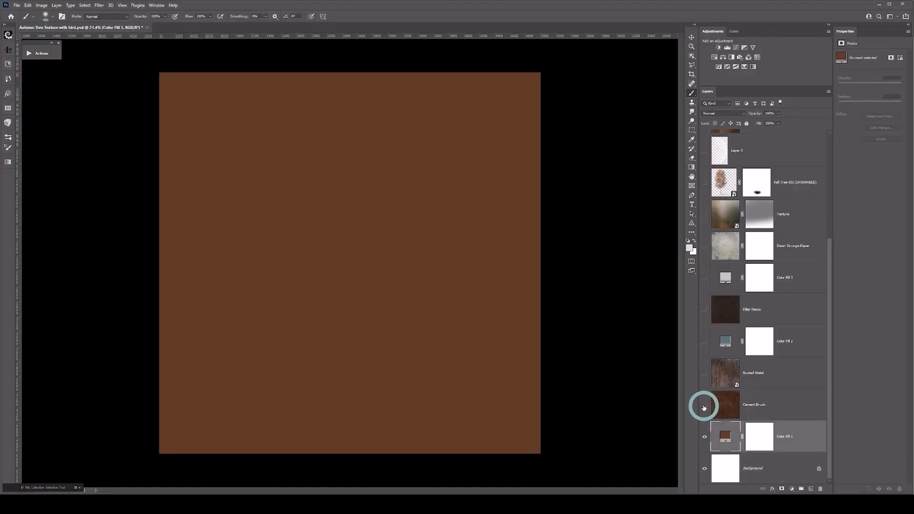
Step: Make the Cement Brush layer visible, select it, and view its texture closer up
click(705, 405)
click(724, 405)
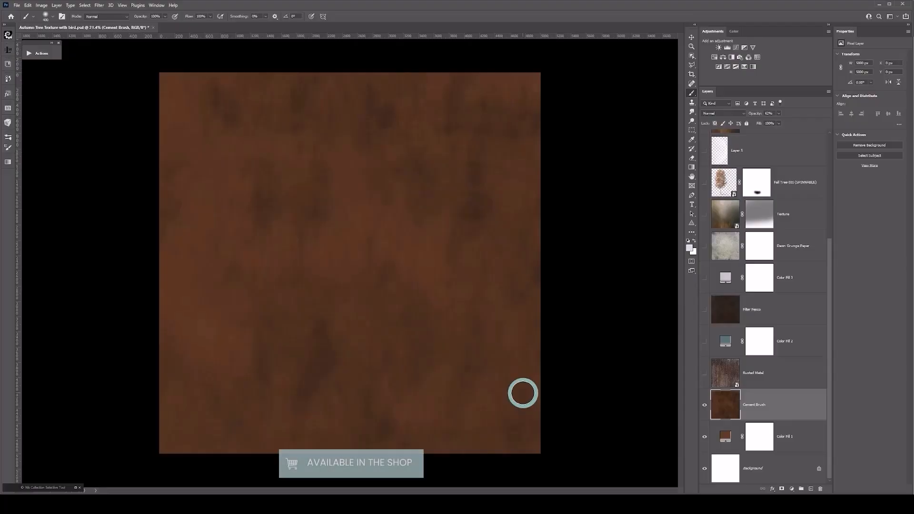
scroll(473, 395, up, 1)
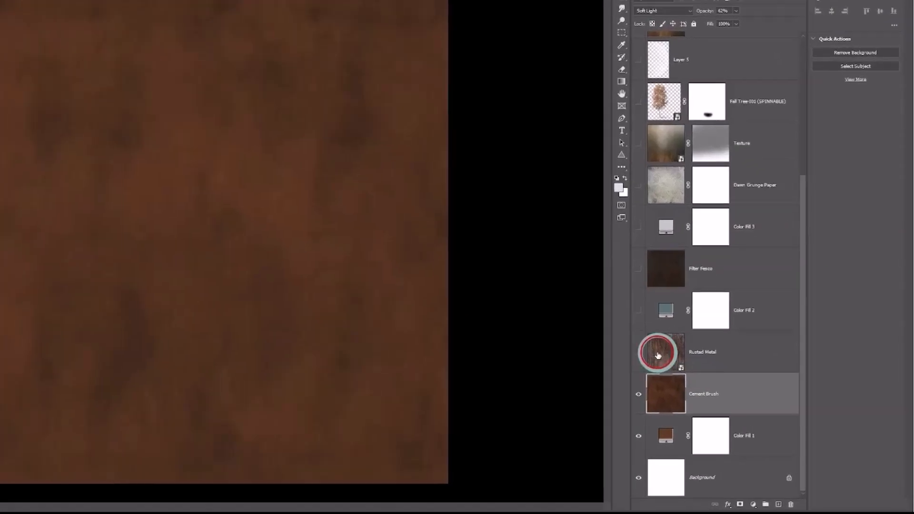
Step: Select and show the Rusted Metal layer, switching its visibility off and on to compare the fine texture up close
click(705, 376)
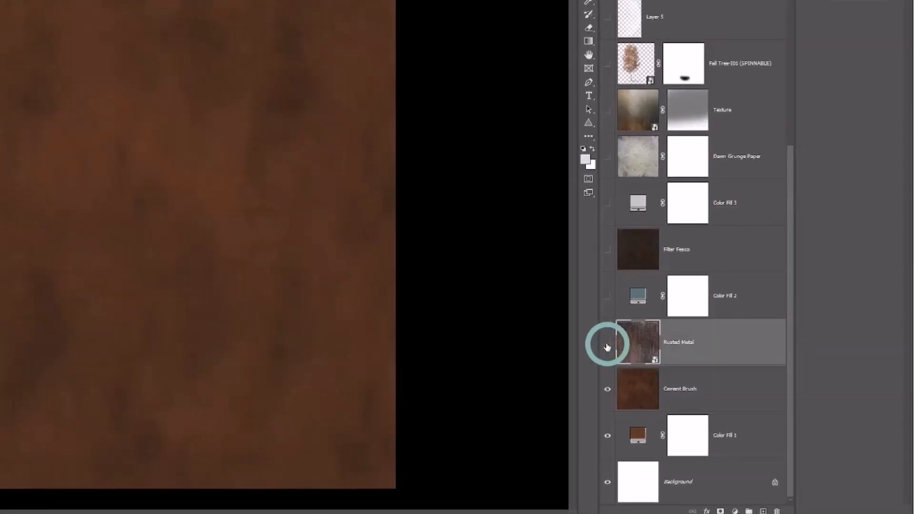
click(607, 347)
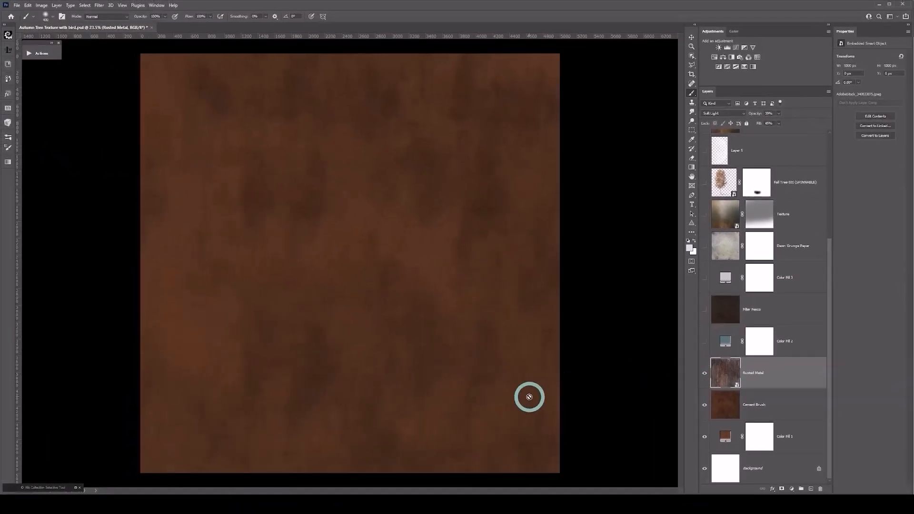
scroll(529, 396, up, 3)
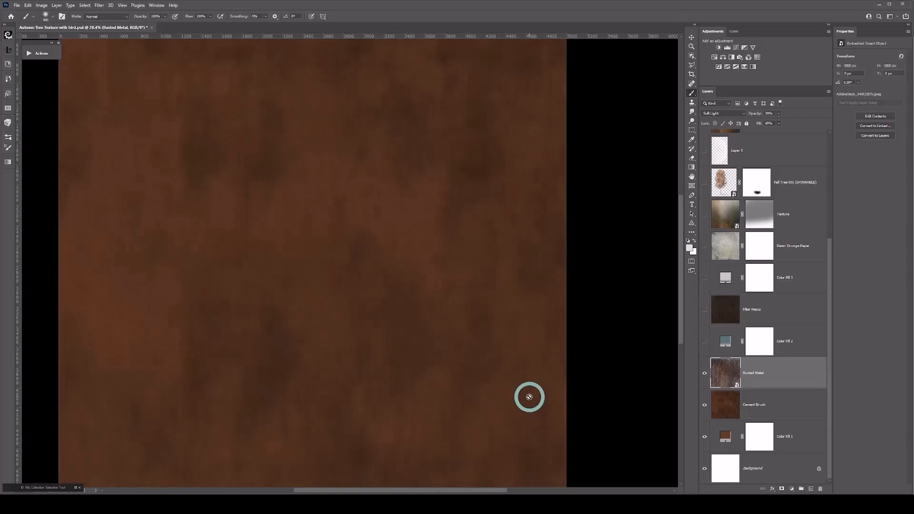
scroll(505, 416, up, 2)
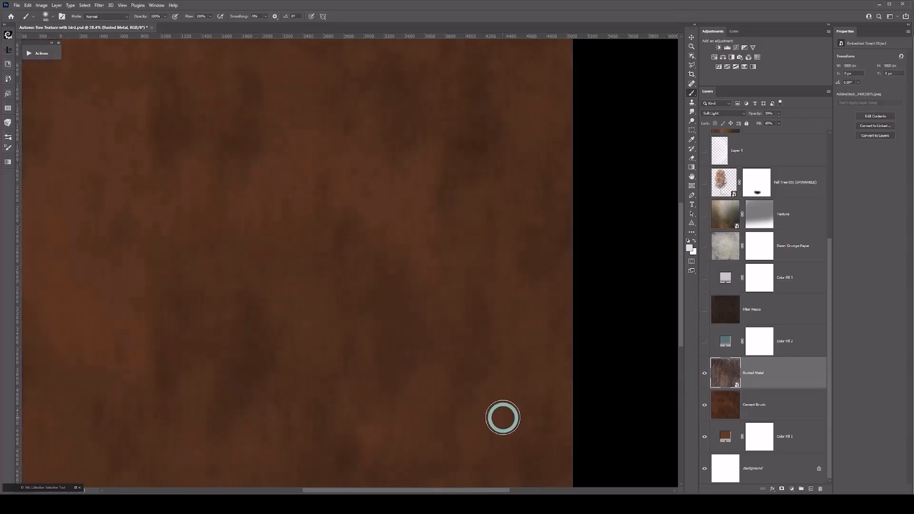
click(706, 376)
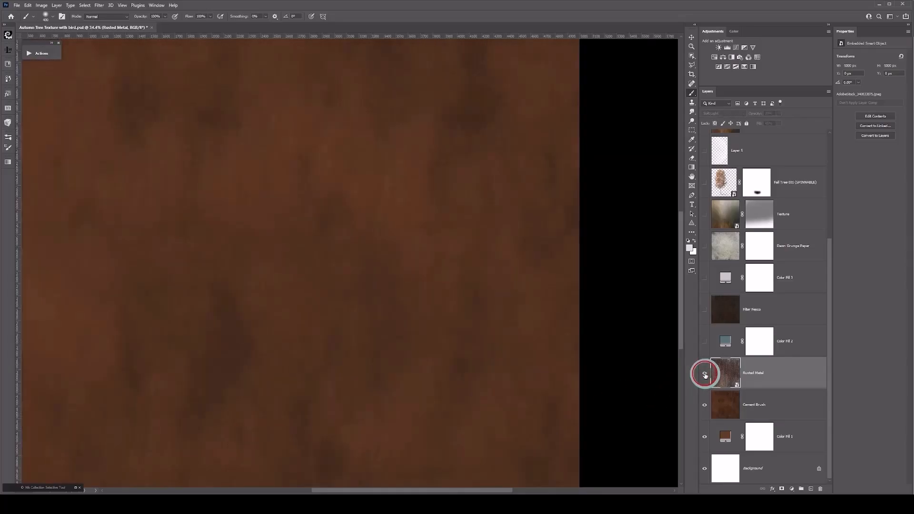
click(705, 374)
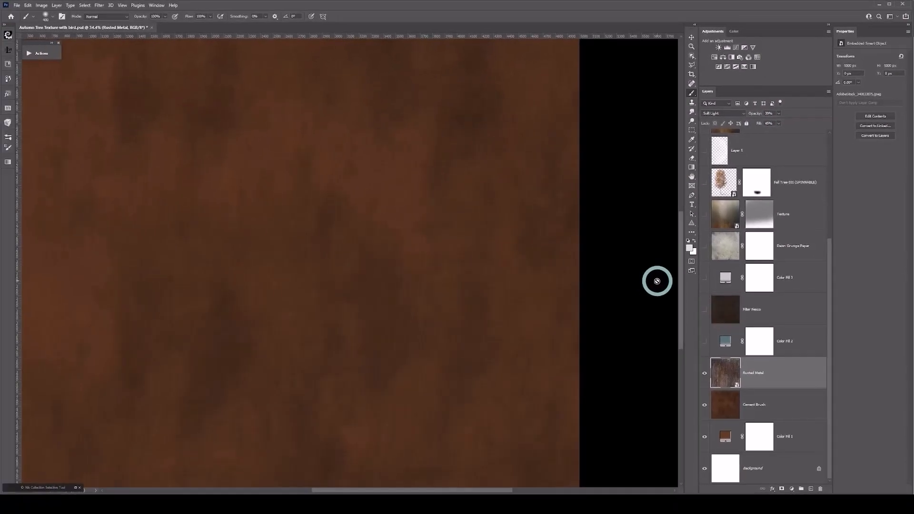
scroll(651, 363, down, 2)
scroll(660, 347, down, 2)
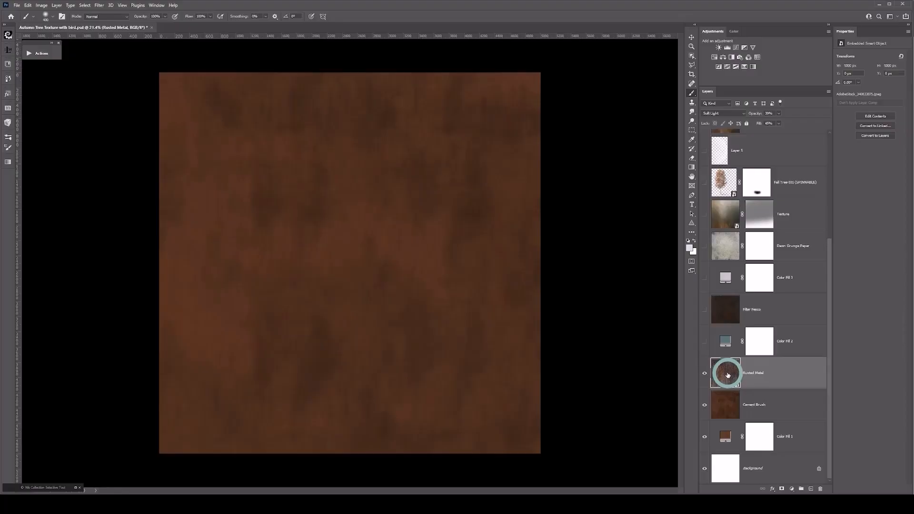
Step: Show and select the teal Color Fill 2 layer, switching its visibility off and on to compare the colour effect
click(706, 341)
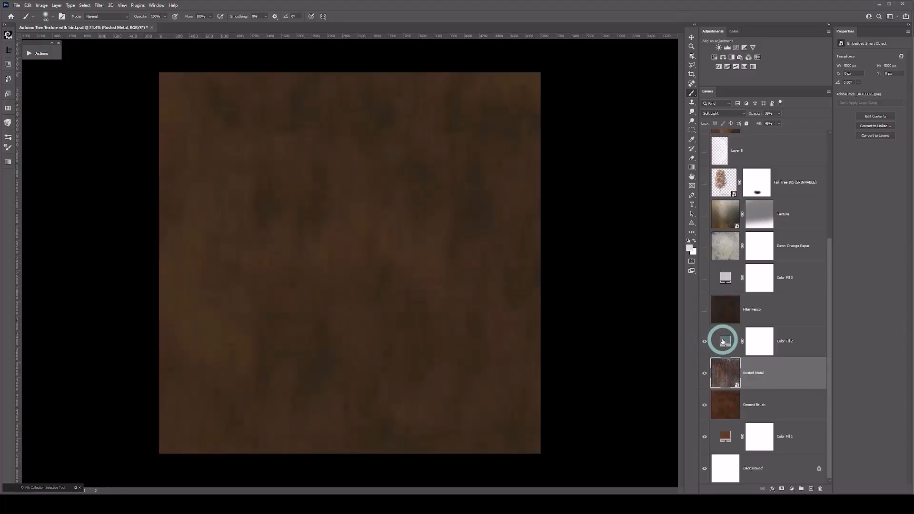
click(725, 341)
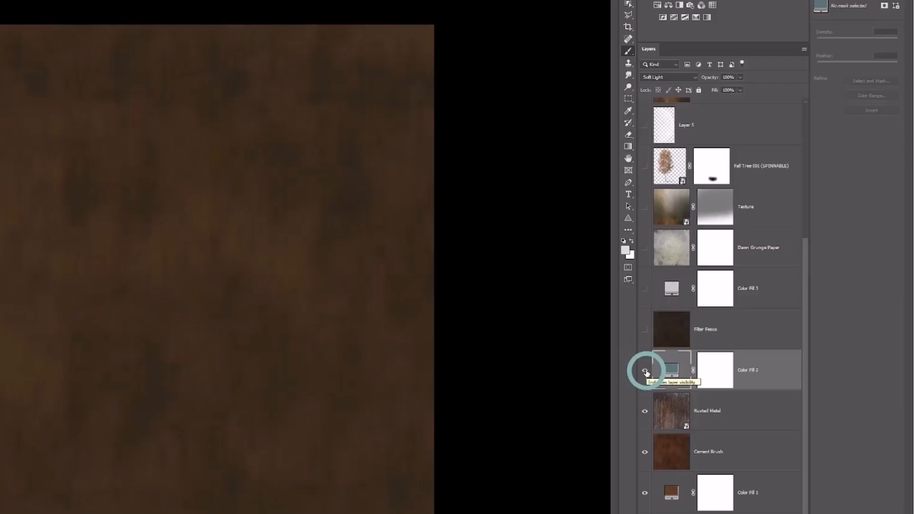
click(569, 408)
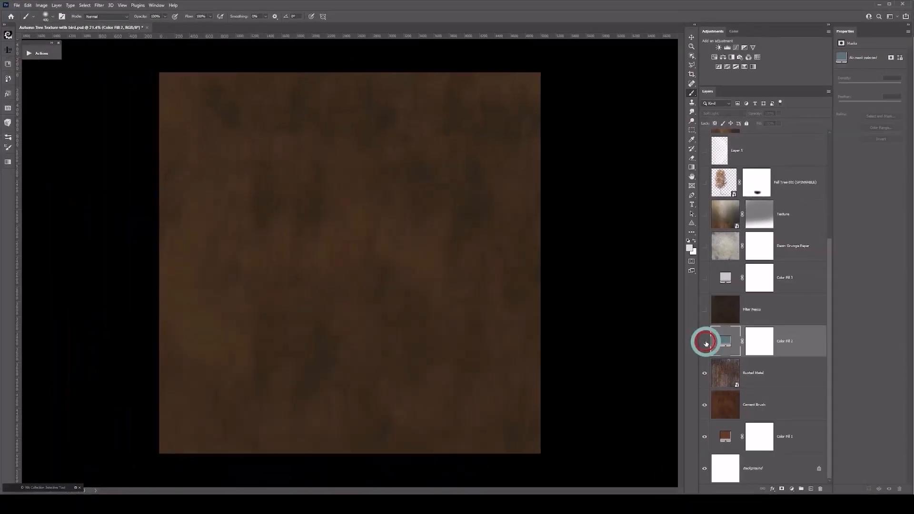
click(706, 343)
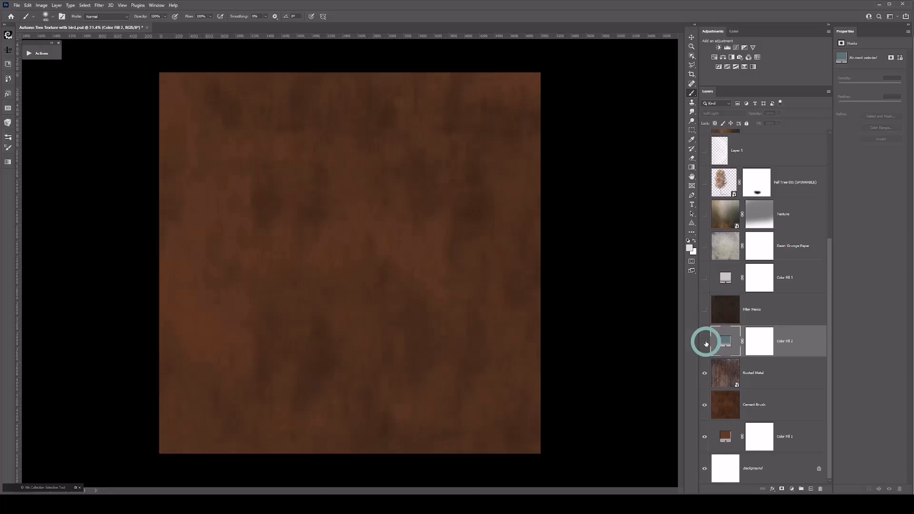
click(706, 343)
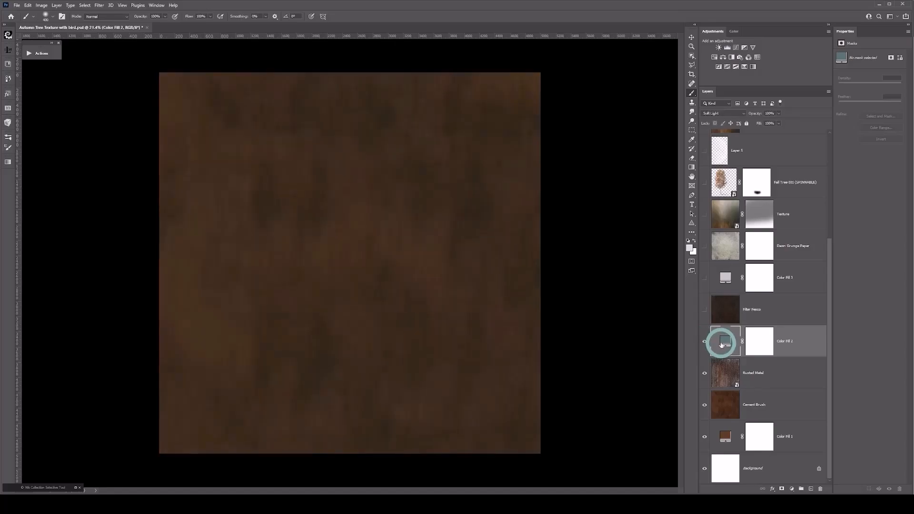
click(723, 343)
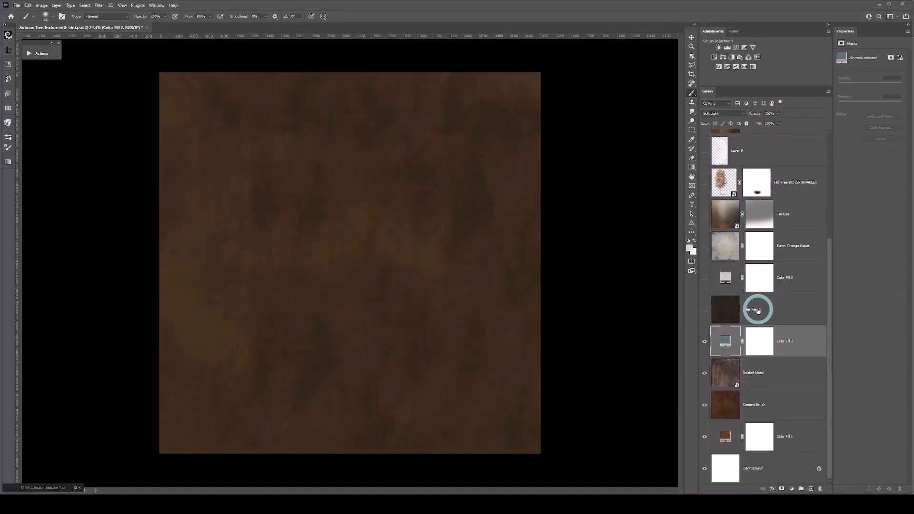
Step: Make the Filter Fesco layer visible, select it, and inspect its texture up close
click(705, 311)
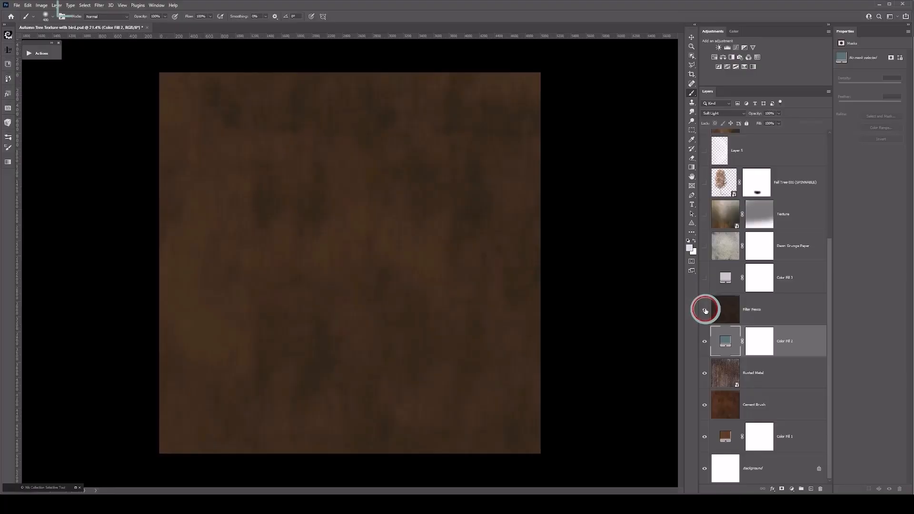
click(718, 309)
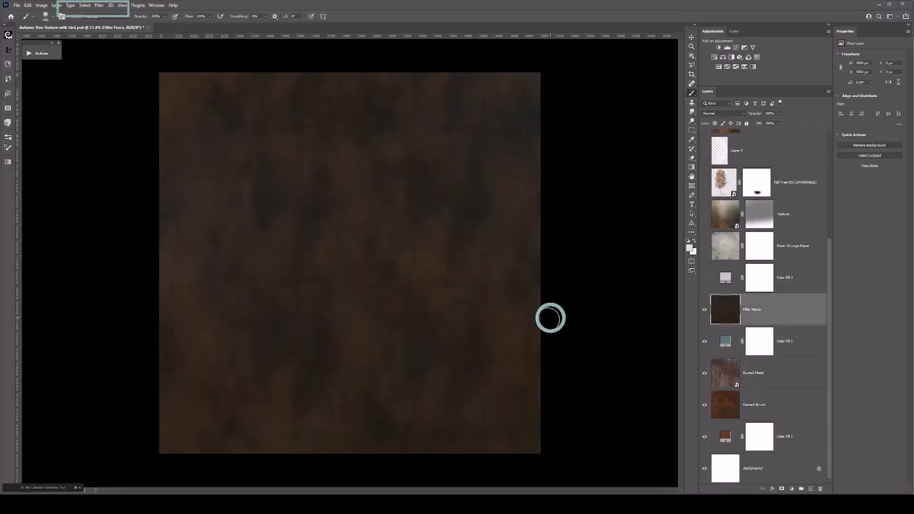
scroll(524, 334, up, 2)
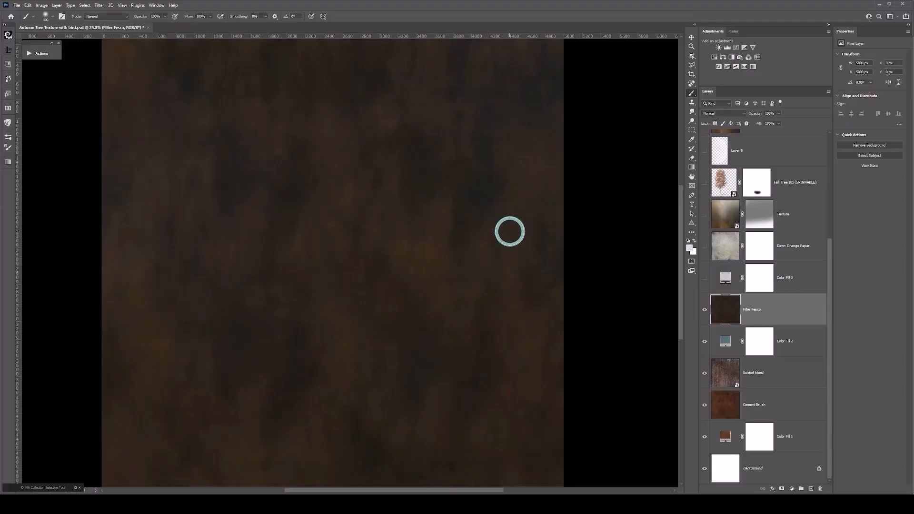
scroll(510, 232, down, 2)
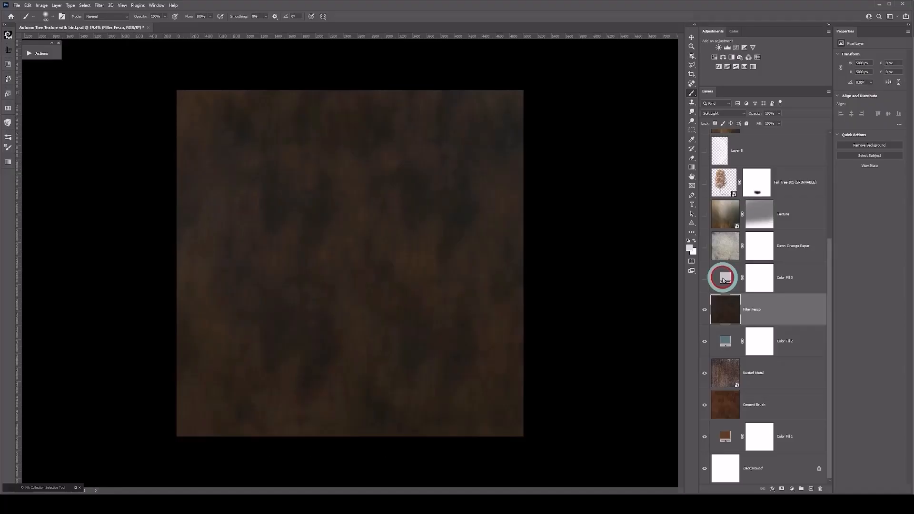
Step: Select the light grey Color Fill 3 layer and make it visible to brighten the texture
click(723, 278)
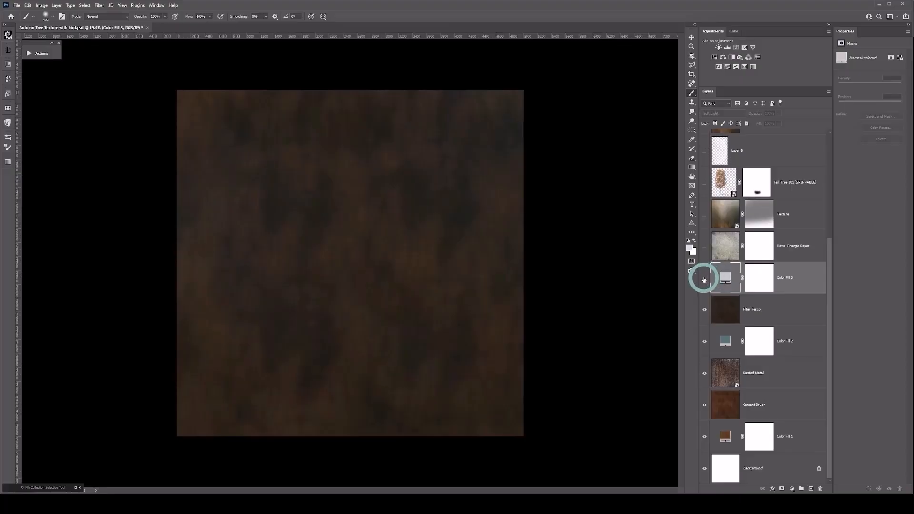
click(705, 278)
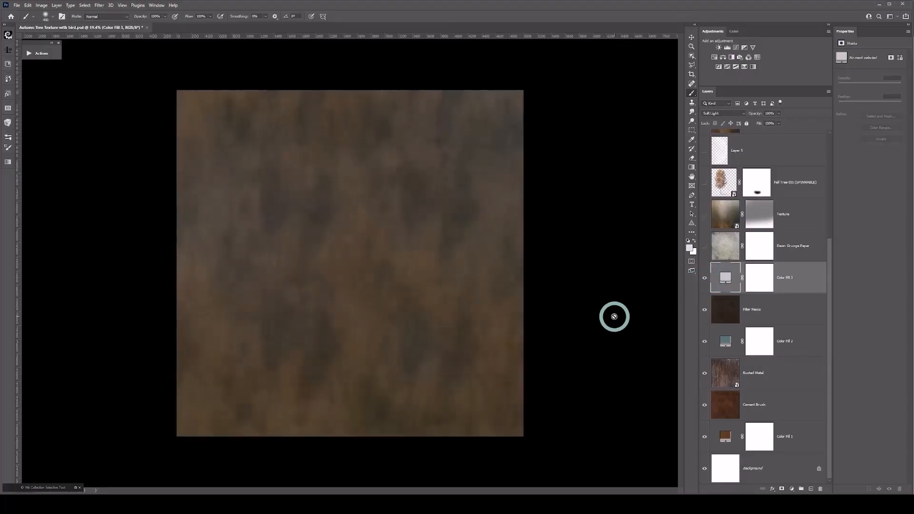
scroll(614, 317, up, 1)
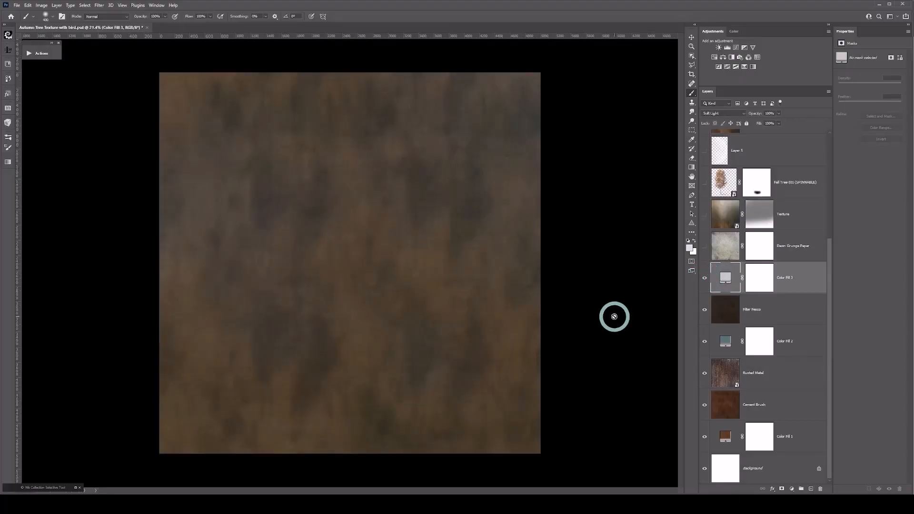
scroll(614, 316, up, 1)
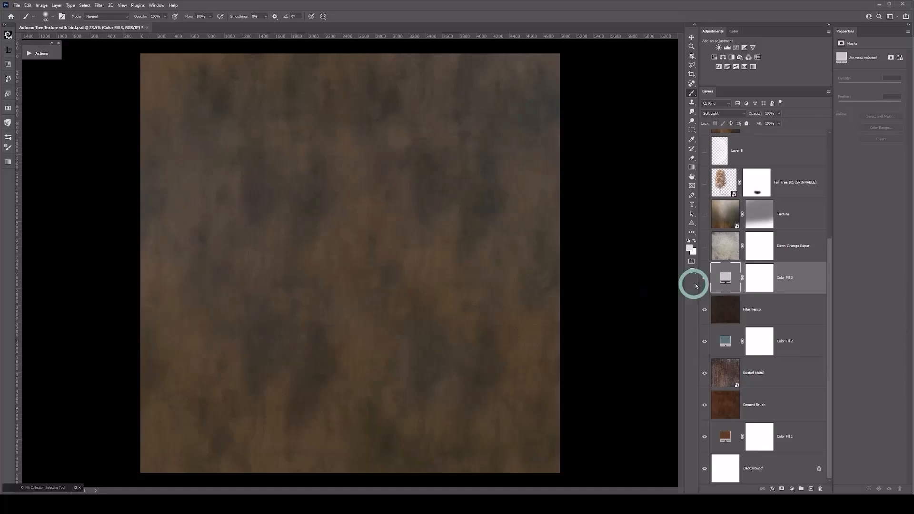
click(706, 268)
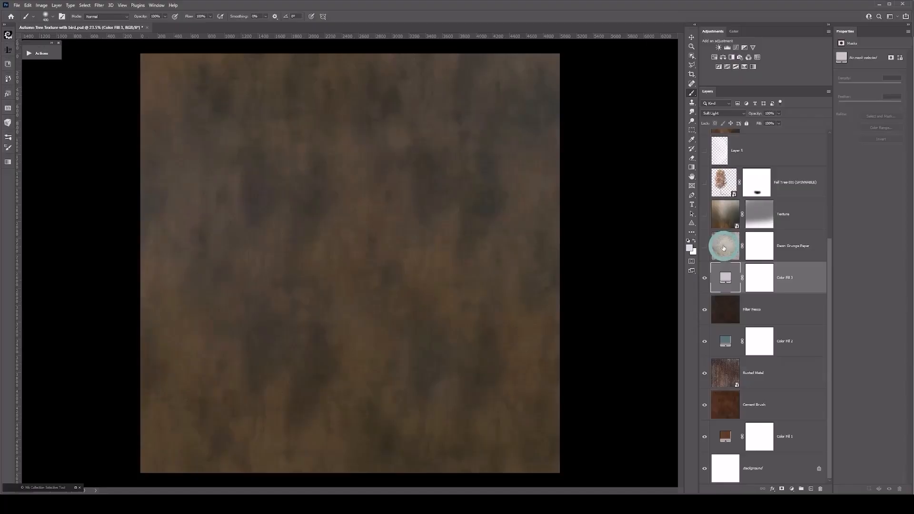
Step: Make the Dawn Grunge Paper layer visible, select it, and inspect its grunge detail up close
click(705, 247)
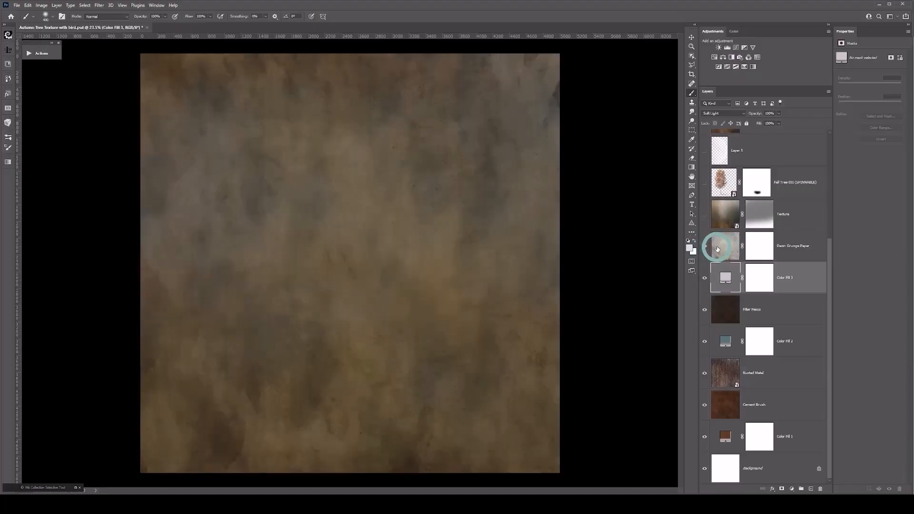
click(719, 246)
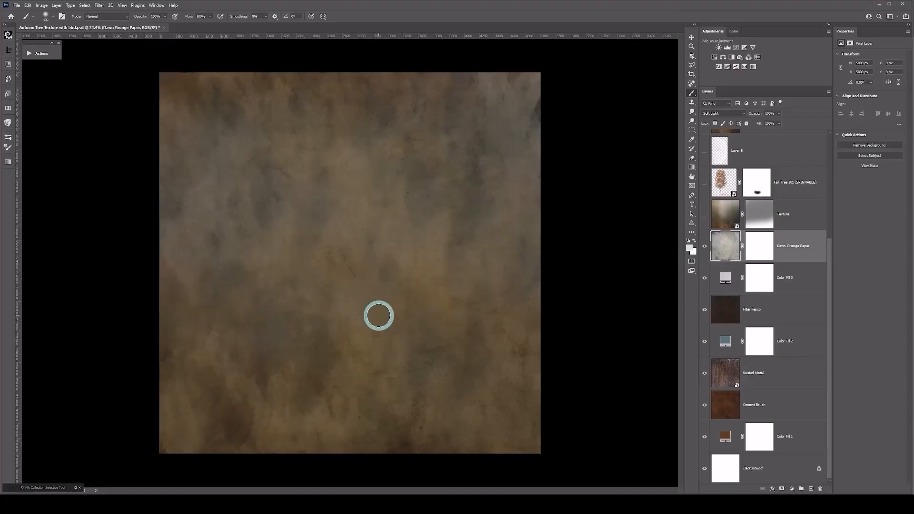
scroll(377, 314, up, 2)
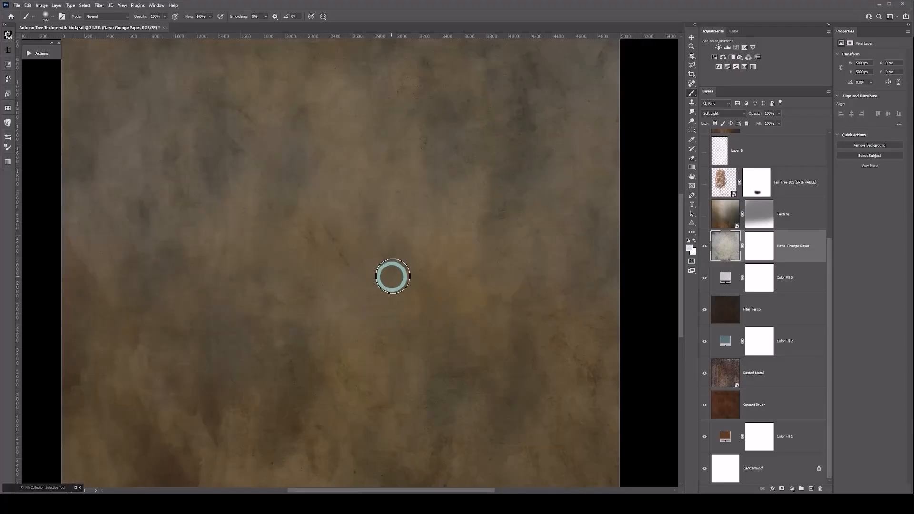
scroll(488, 253, down, 2)
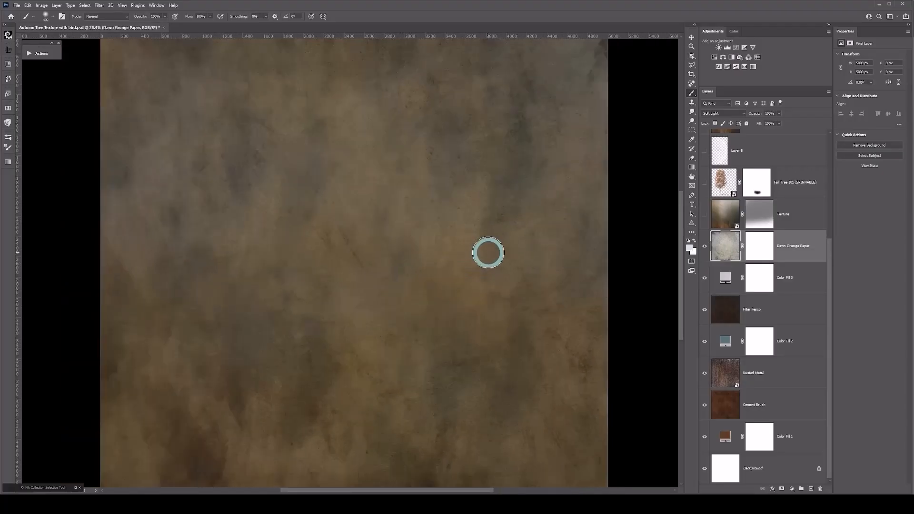
scroll(488, 253, down, 1)
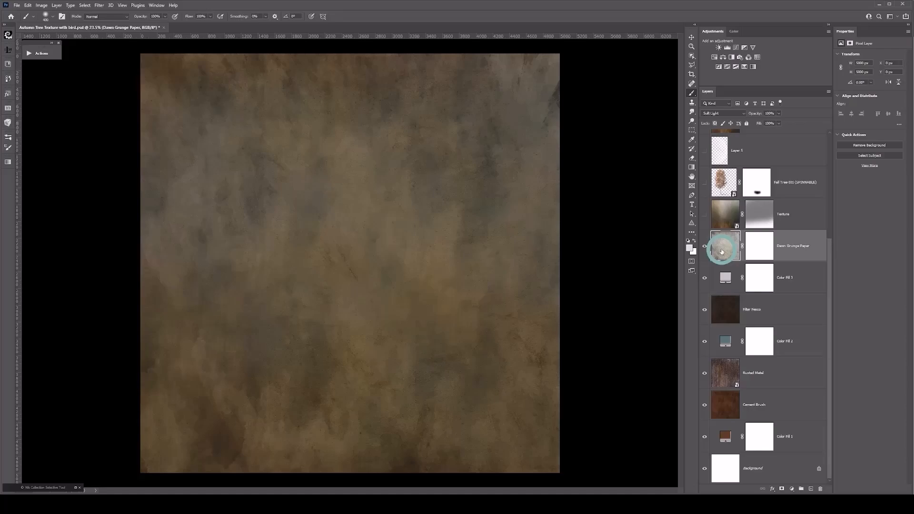
Step: Select and show the Texture layer, try other blend modes such as Screen, and leave it set to Normal
click(723, 215)
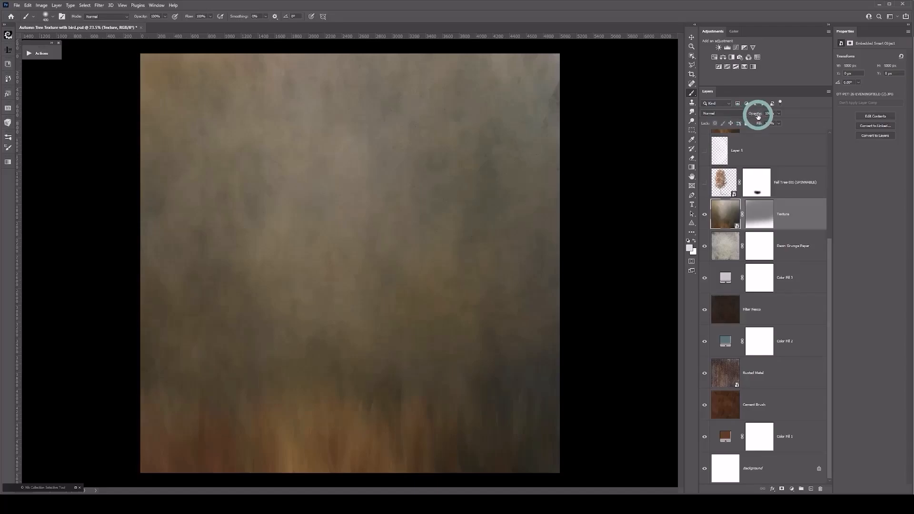
click(727, 113)
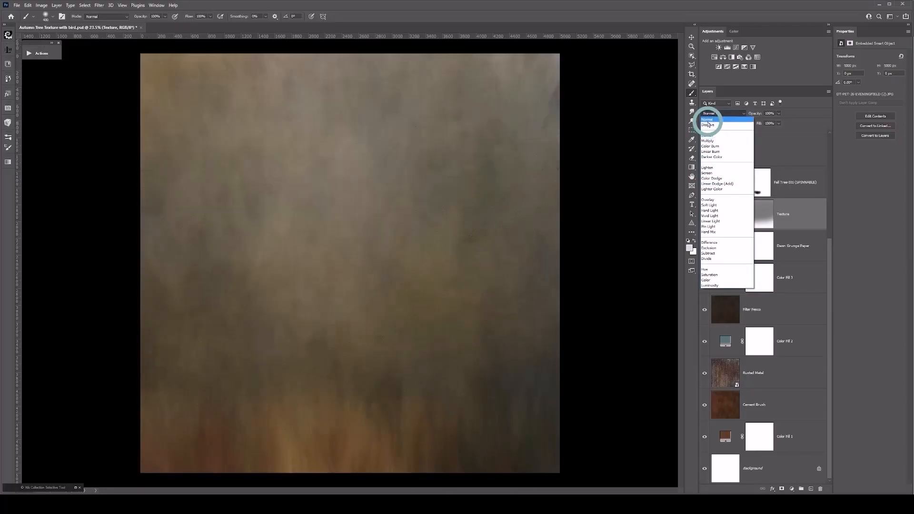
click(705, 125)
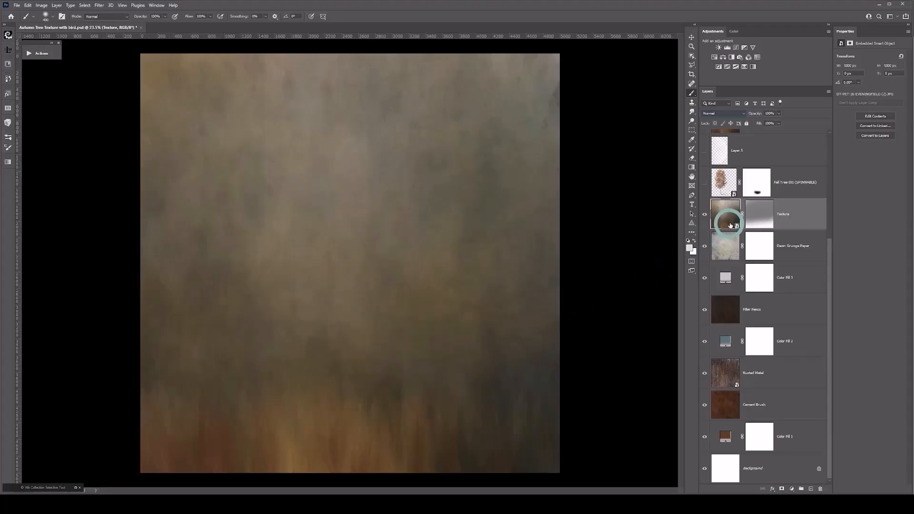
Step: Show the Fall Tree layer, toggle its visibility to compare the image with and without the tree, and select the layer
click(705, 183)
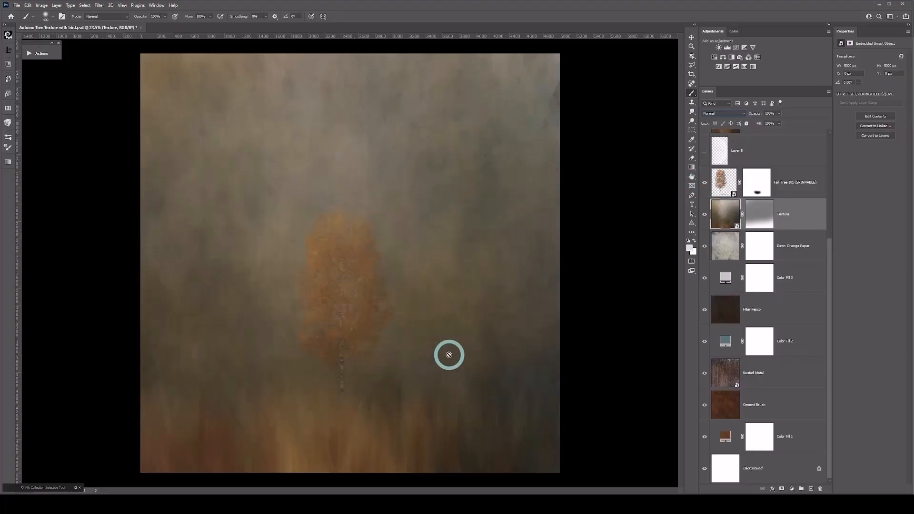
click(705, 183)
click(705, 183)
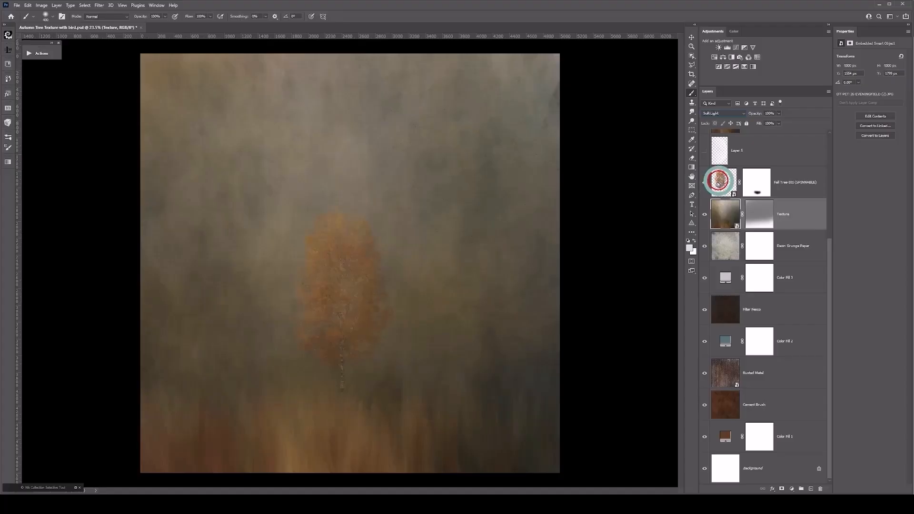
click(724, 183)
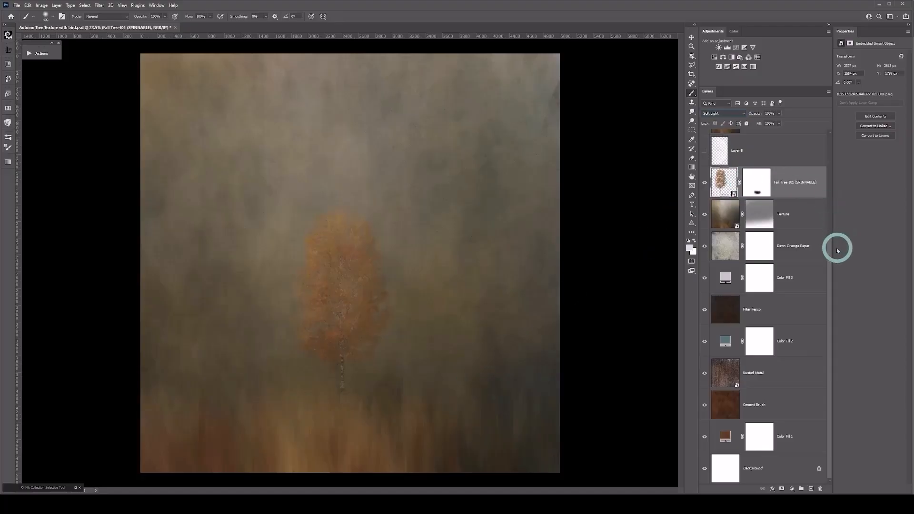
Step: Make the moon on Layer 5 visible and select that layer
drag(831, 252, 833, 188)
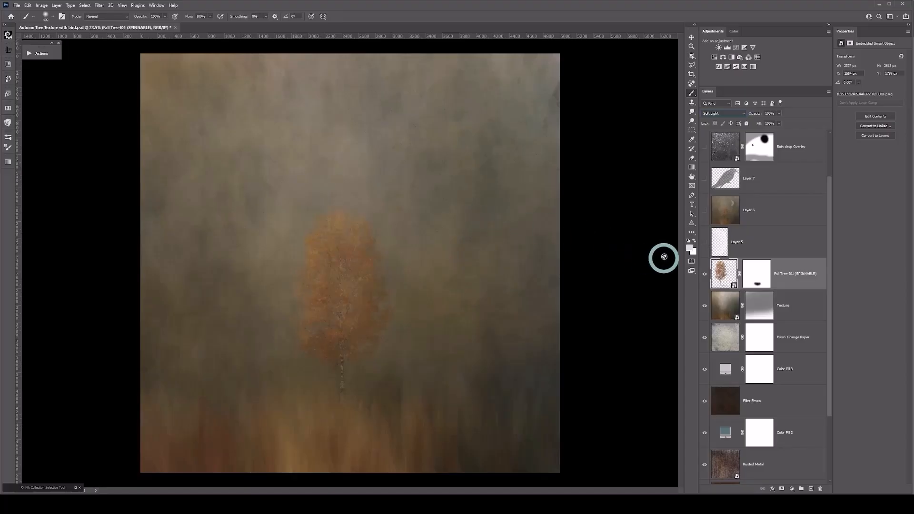
click(705, 244)
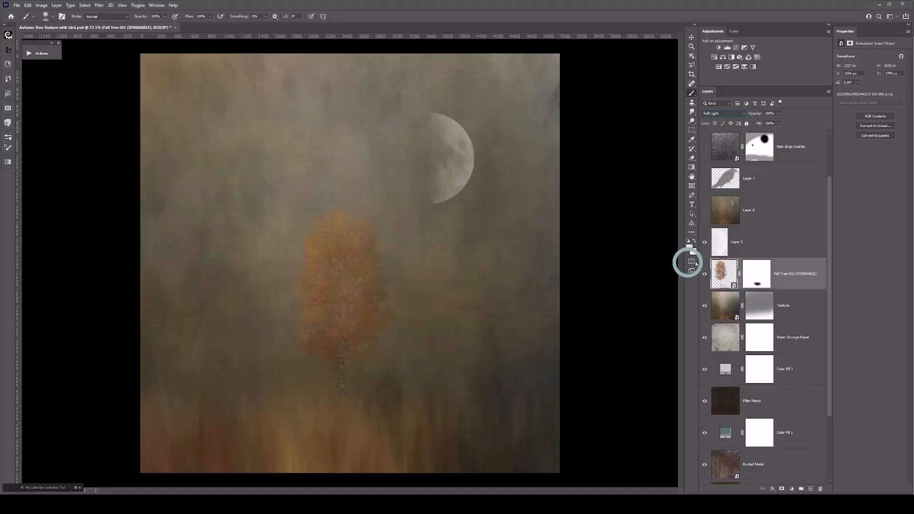
click(717, 248)
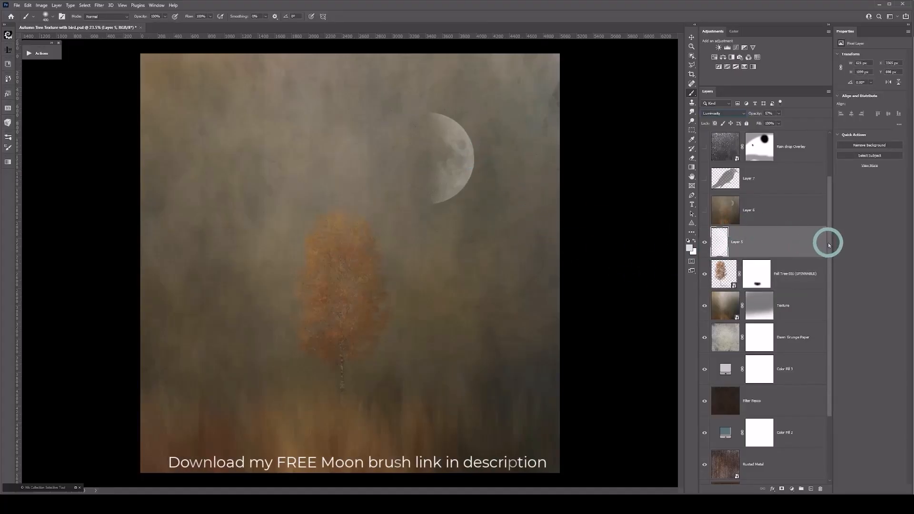
Step: Make the merged composite on Layer 6 visible and select that layer
drag(829, 242, 831, 204)
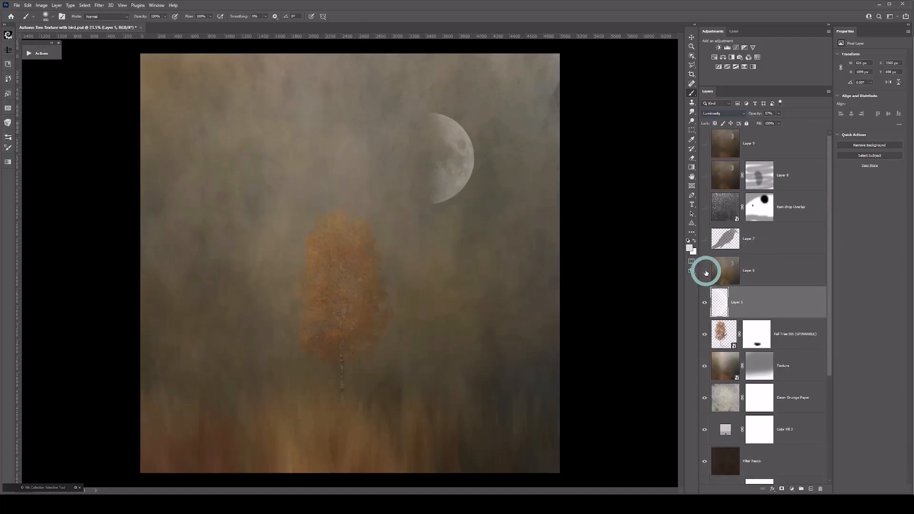
click(705, 271)
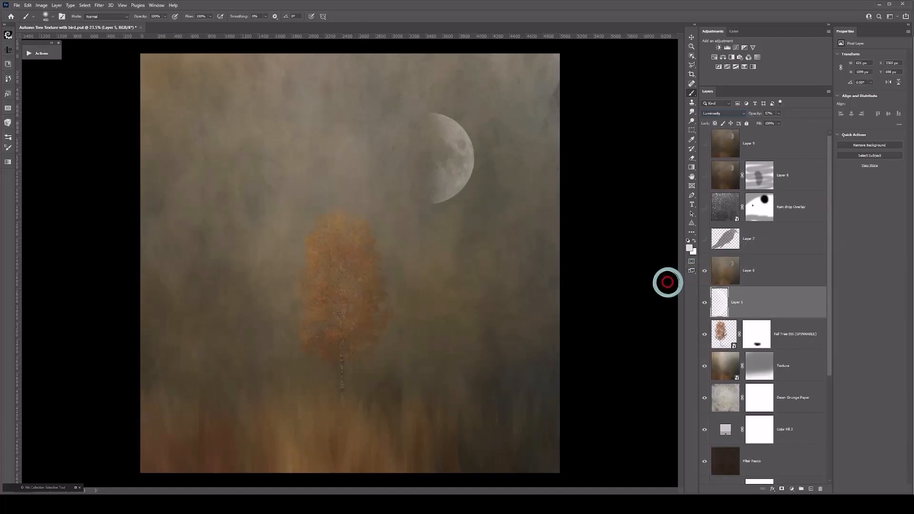
click(719, 274)
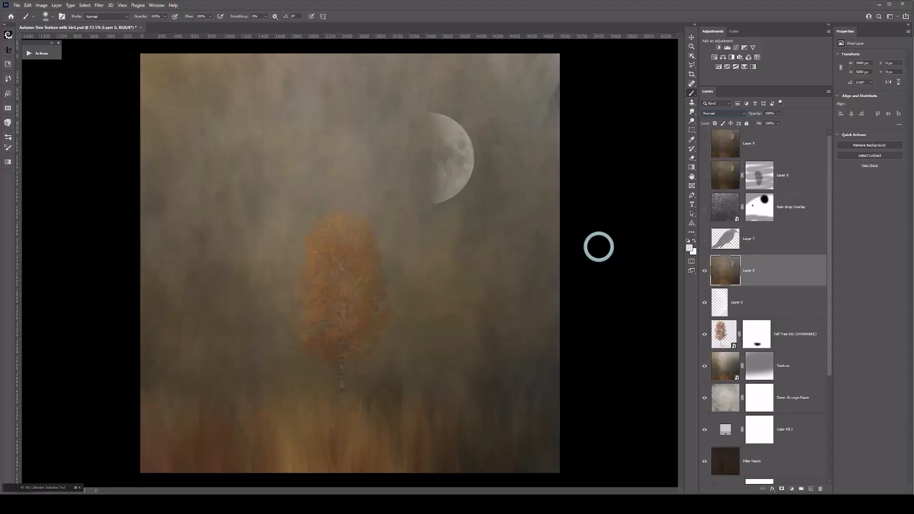
Step: Make the bird on Layer 7 and the Rain drop Overlay layer visible, selecting each of the two layers
click(704, 240)
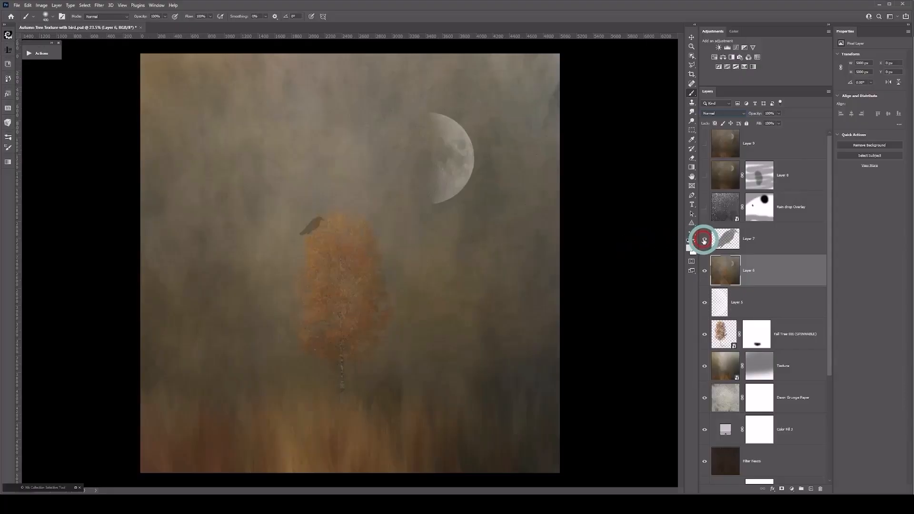
click(726, 240)
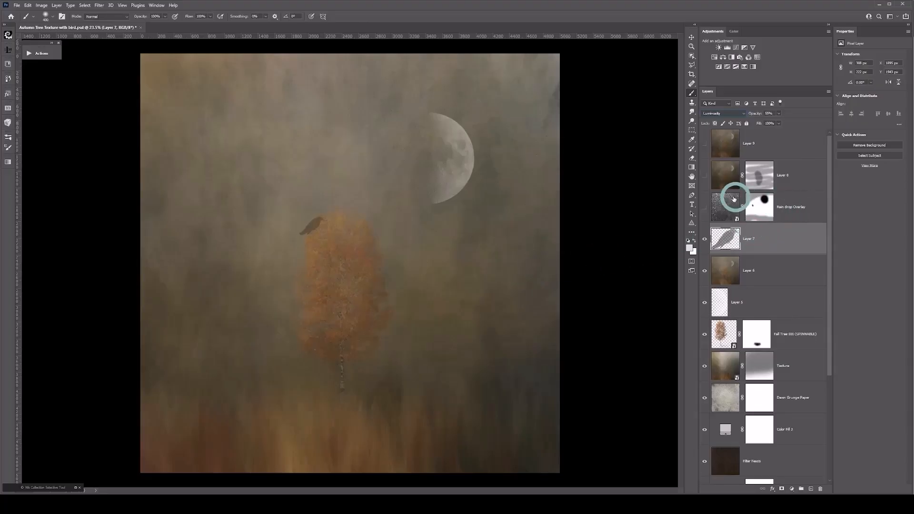
click(720, 202)
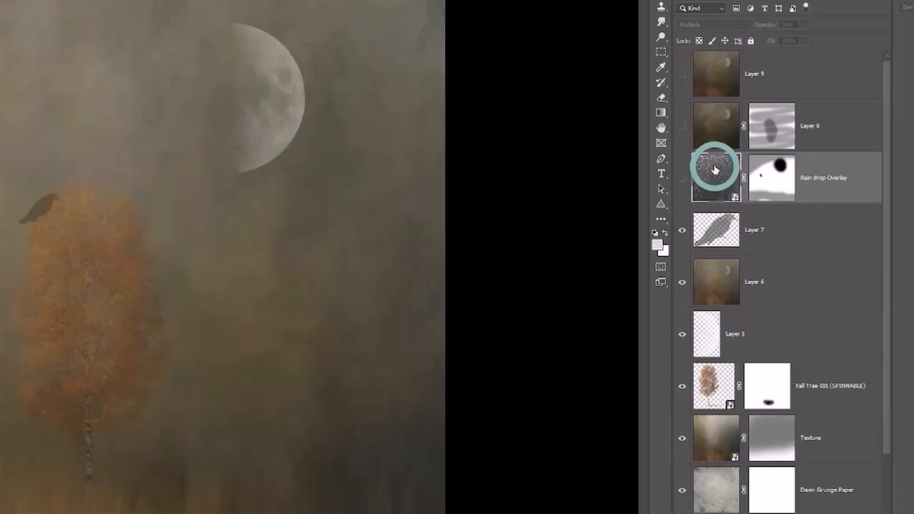
click(682, 177)
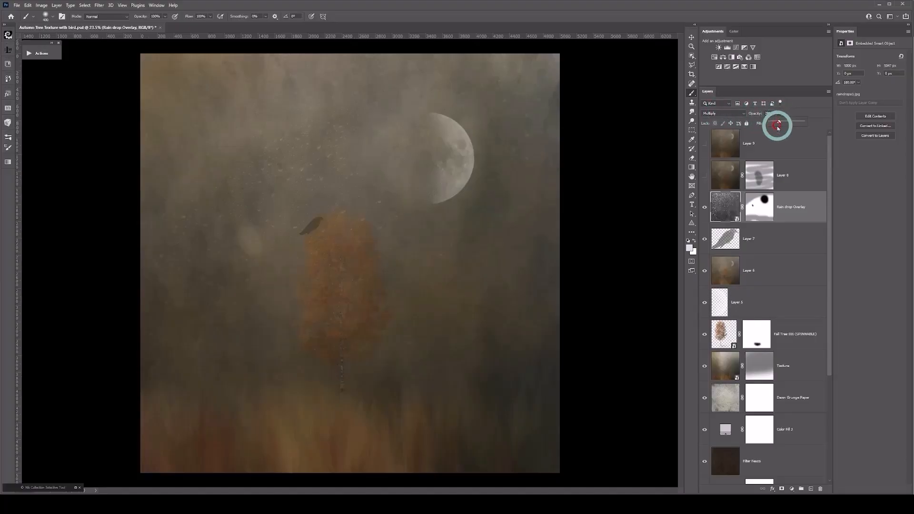
Step: Try the Rain drop Overlay layer at 100% opacity to preview its full effect, and cancel the change
click(779, 124)
drag(781, 123, 811, 126)
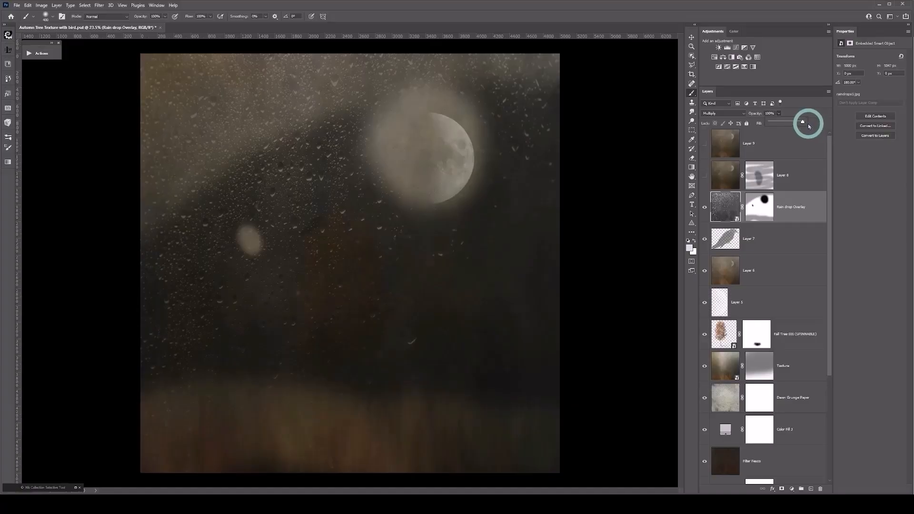
key(Escape)
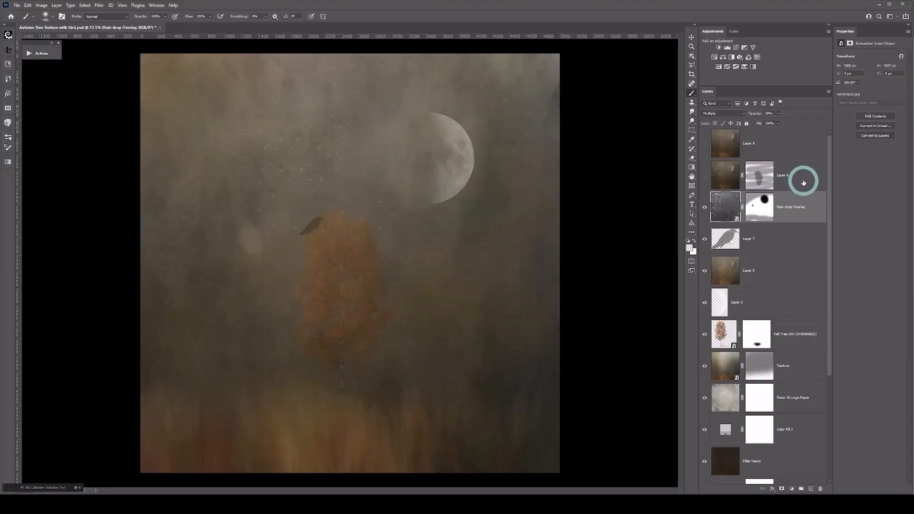
Step: Make the masked Layer 8 above the rain drop overlay visible and select it
scroll(556, 328, down, 1)
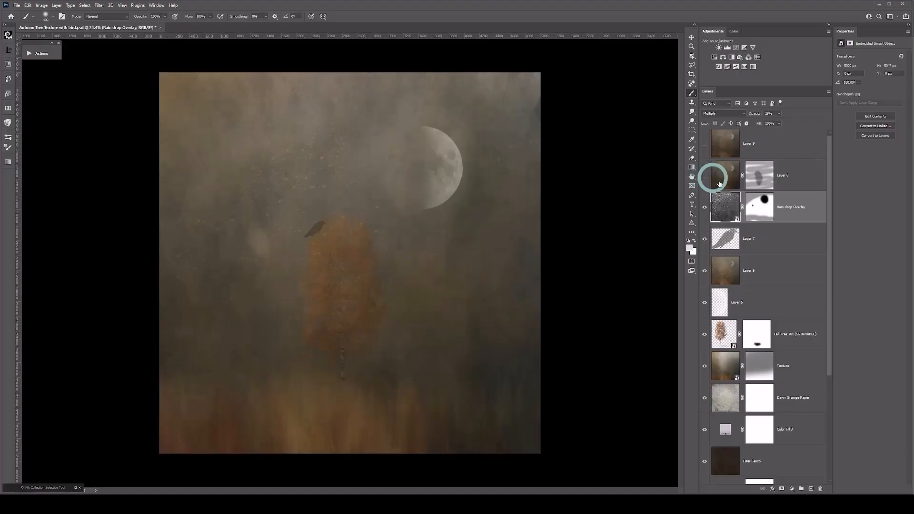
click(704, 176)
click(773, 174)
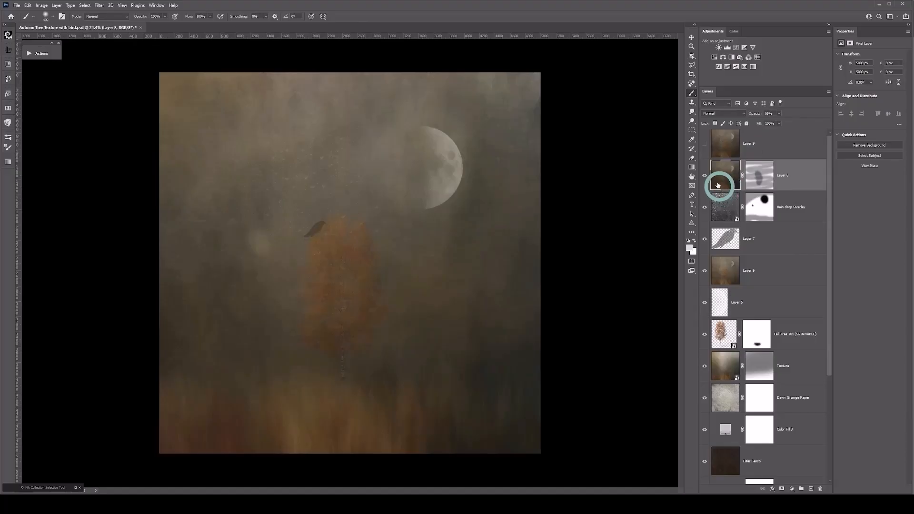
Step: Make the topmost Layer 9 visible and inspect the complete composite at slightly different magnifications
click(705, 145)
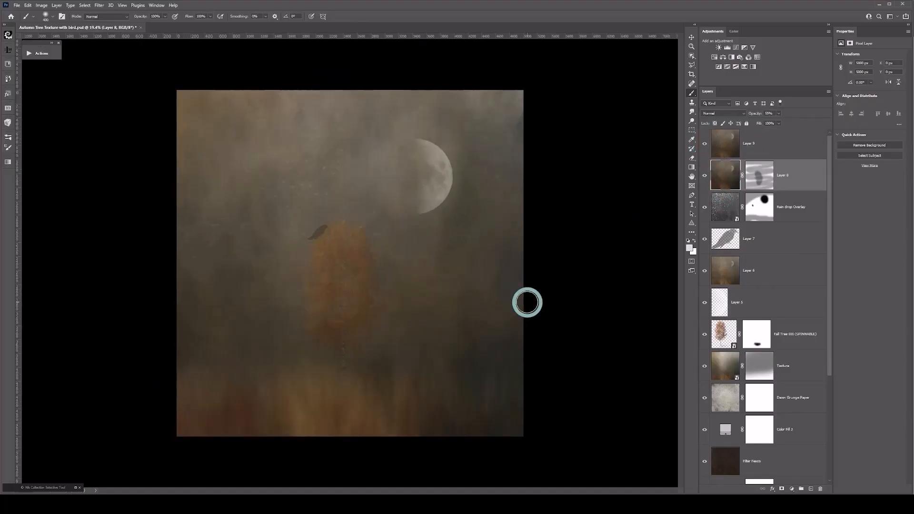
scroll(528, 301, down, 1)
scroll(528, 301, up, 1)
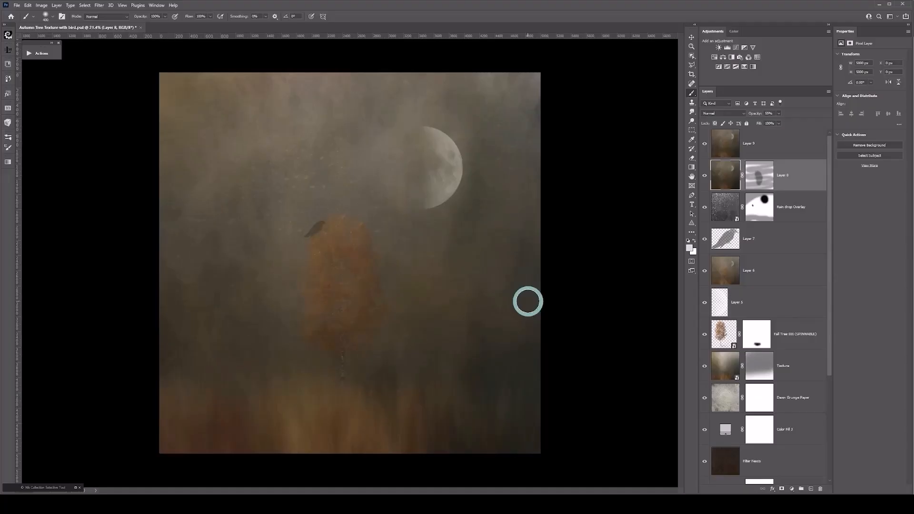
scroll(527, 302, up, 1)
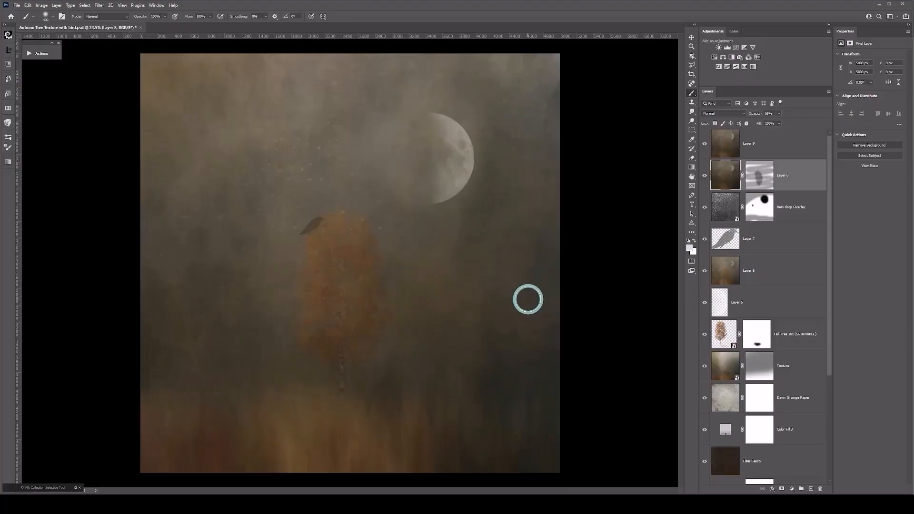
scroll(527, 299, down, 1)
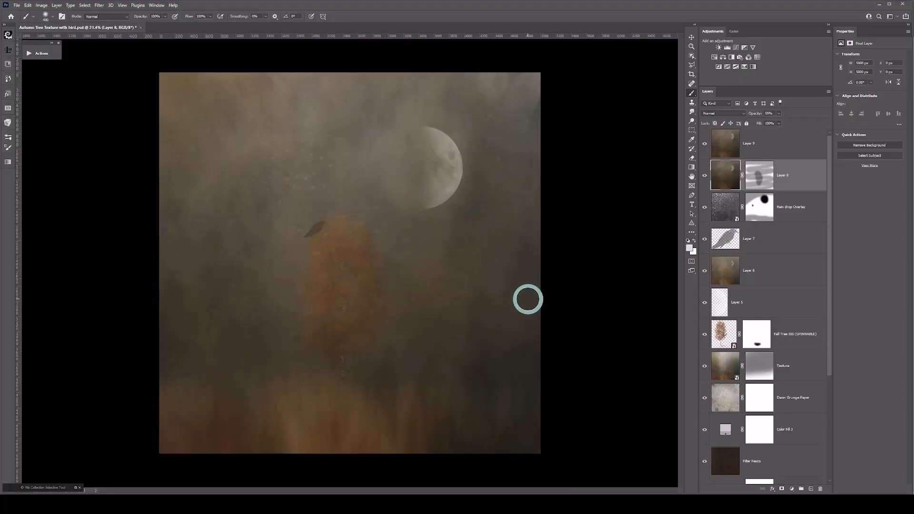